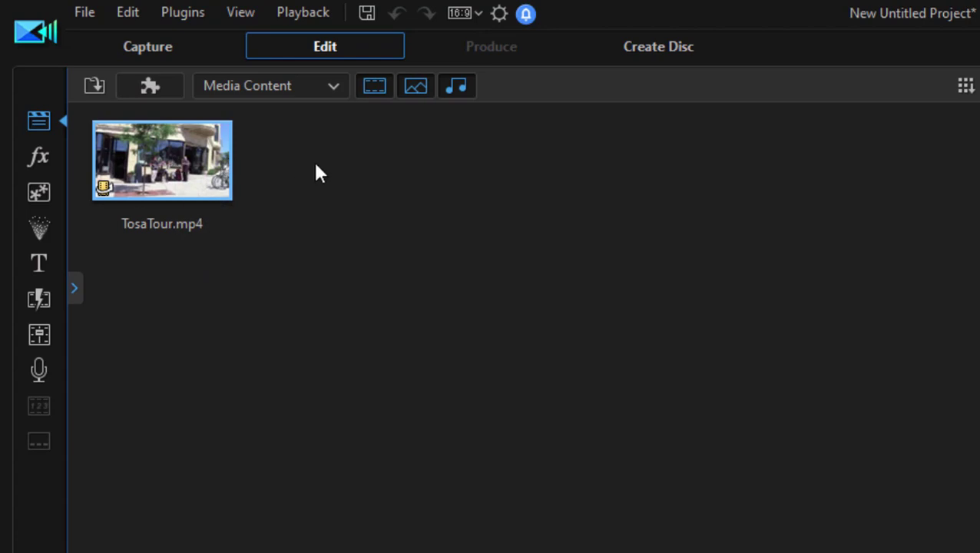
- Precut TosaTour.mp4 with Single Trim, dragging the in point to about 24 s and the out point toward 40 s
{"action": "right_click", "coordinate": [142, 142]}
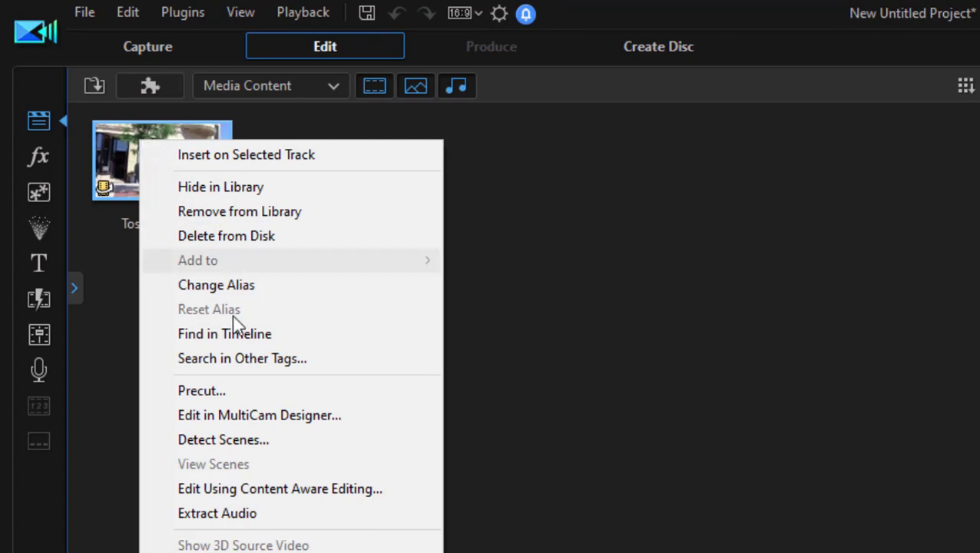
{"action": "left_click", "coordinate": [202, 391]}
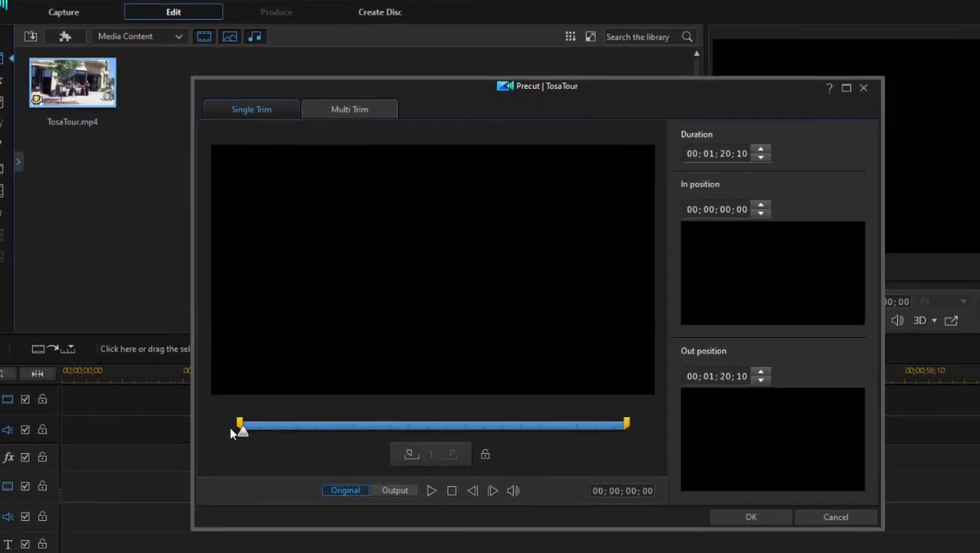
{"action": "left_click", "coordinate": [303, 427]}
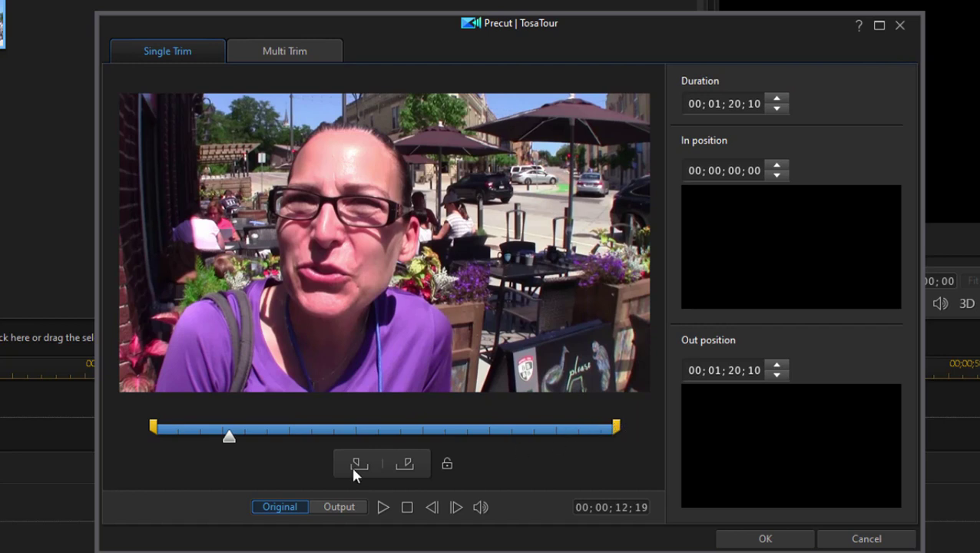
{"action": "left_click", "coordinate": [616, 422]}
{"action": "left_click_drag", "start_coordinate": [606, 454], "coordinate": [318, 447]}
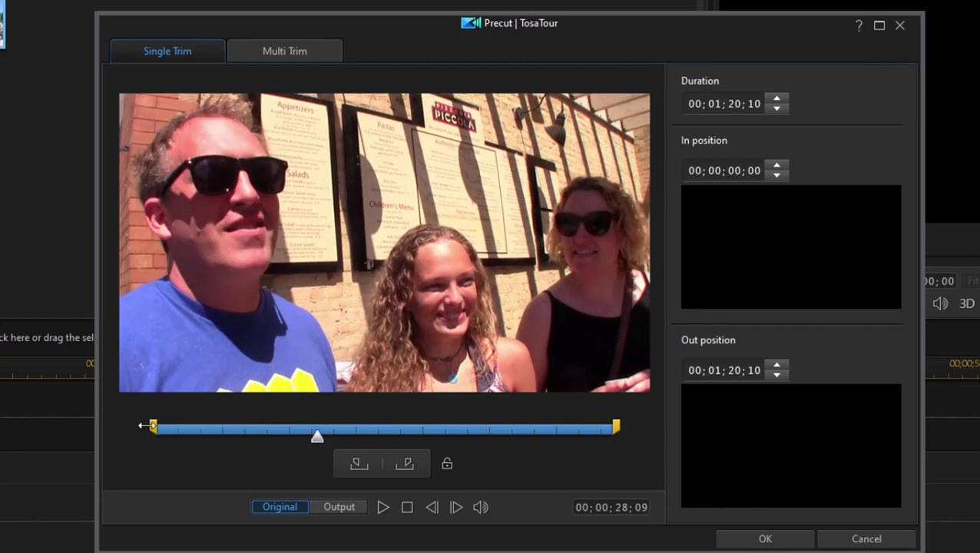
{"action": "left_click_drag", "start_coordinate": [144, 425], "coordinate": [296, 430]}
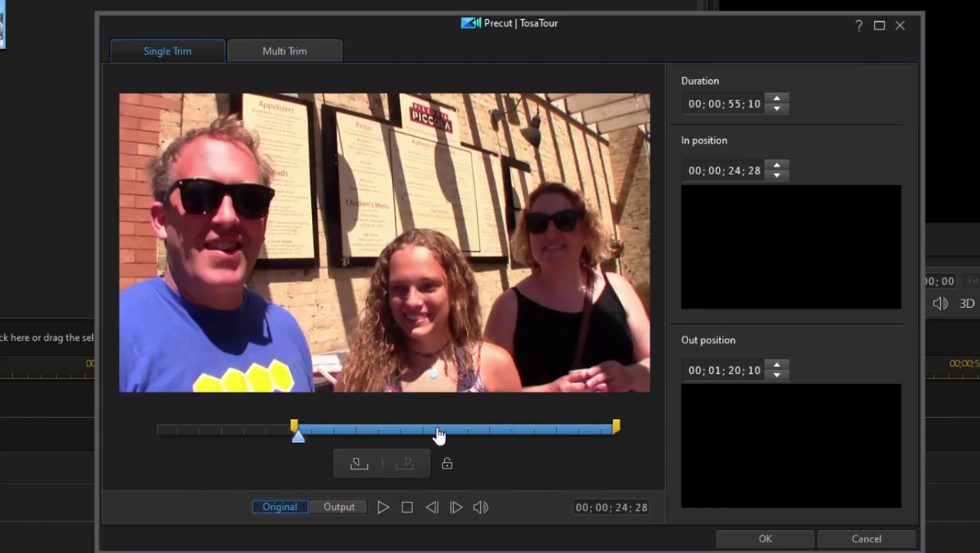
{"action": "left_click_drag", "start_coordinate": [617, 425], "coordinate": [316, 414]}
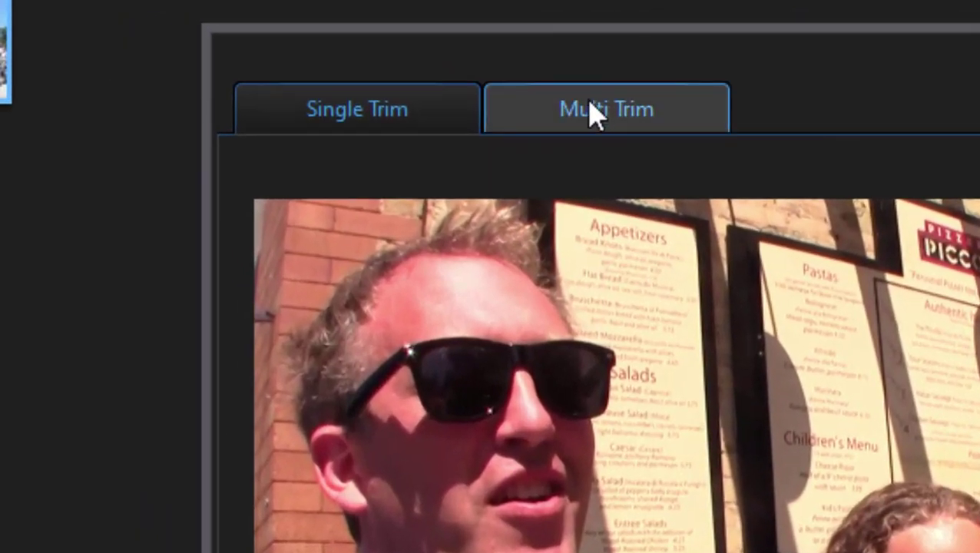
- In Multi Trim, set the first segment to about 02;23–07;29
{"action": "left_click", "coordinate": [593, 110]}
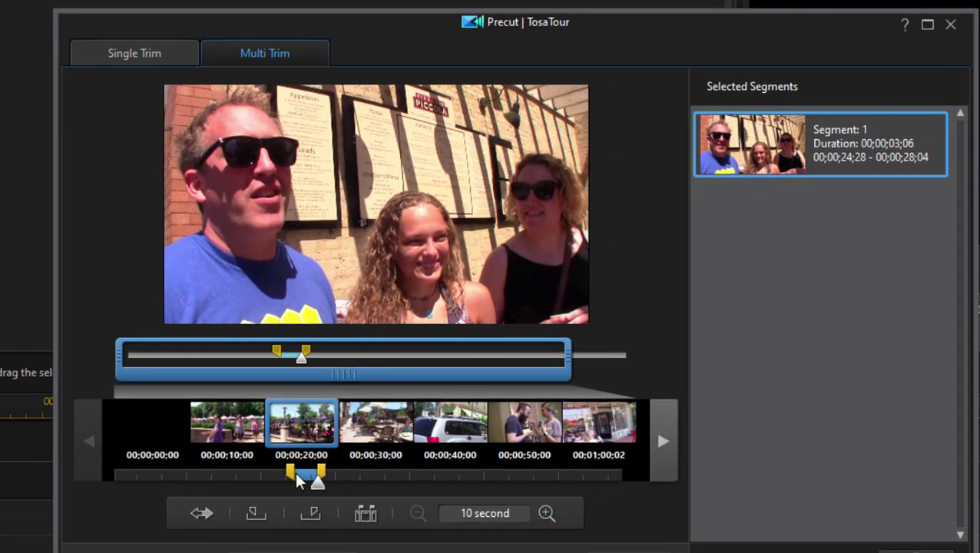
{"action": "left_click_drag", "start_coordinate": [298, 480], "coordinate": [134, 485]}
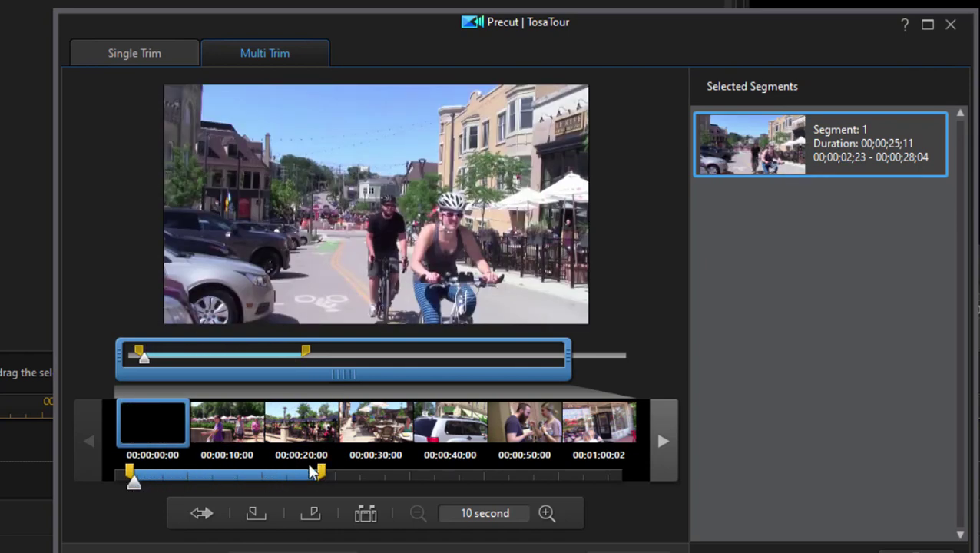
{"action": "mouse_move", "coordinate": [326, 480]}
{"action": "left_mouse_down"}
{"action": "mouse_move", "coordinate": [140, 478]}
{"action": "mouse_move", "coordinate": [173, 469]}
{"action": "left_mouse_up"}
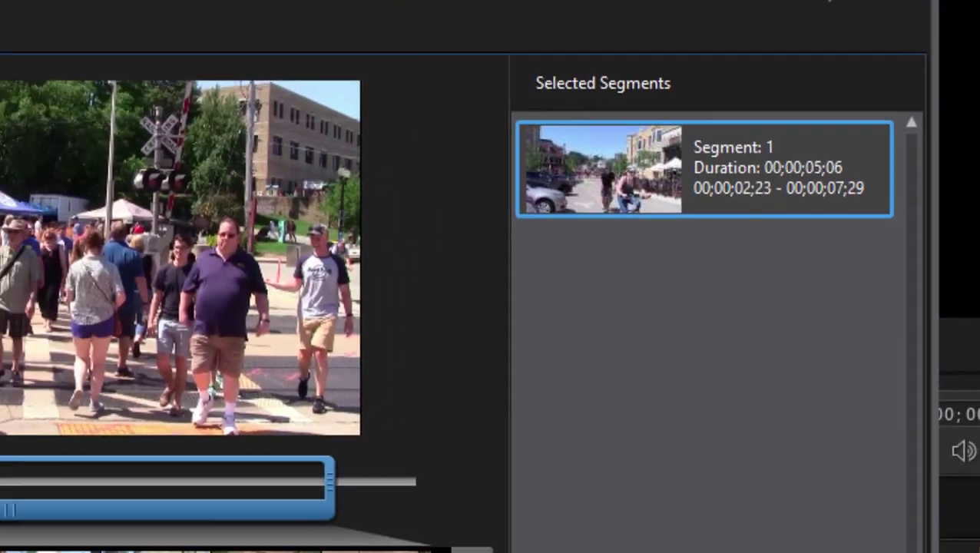
- Mark two more segments with Mark In/Out: 15;02–19;04 and 25;14–27;23
{"action": "left_click_drag", "start_coordinate": [92, 485], "coordinate": [144, 492]}
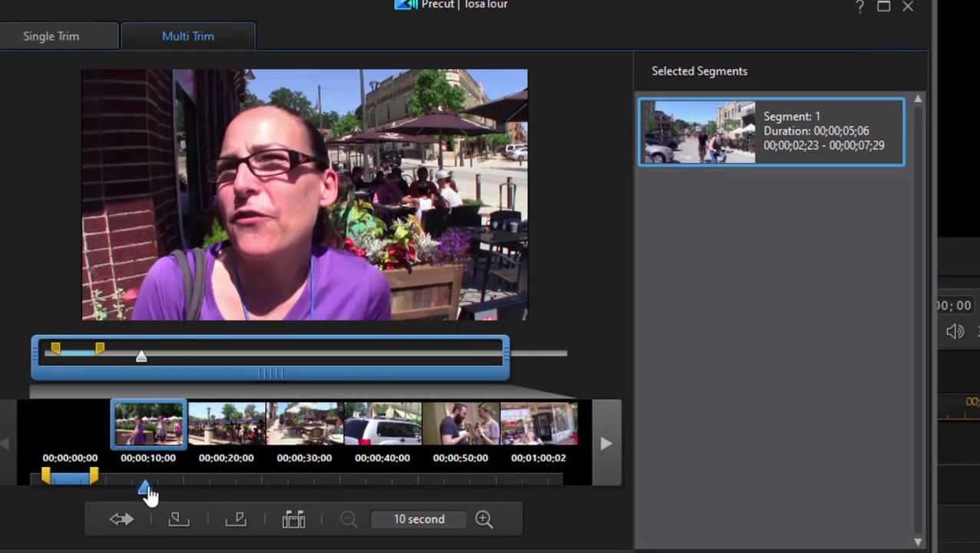
{"action": "left_click", "coordinate": [179, 522]}
{"action": "left_click_drag", "start_coordinate": [144, 488], "coordinate": [176, 498]}
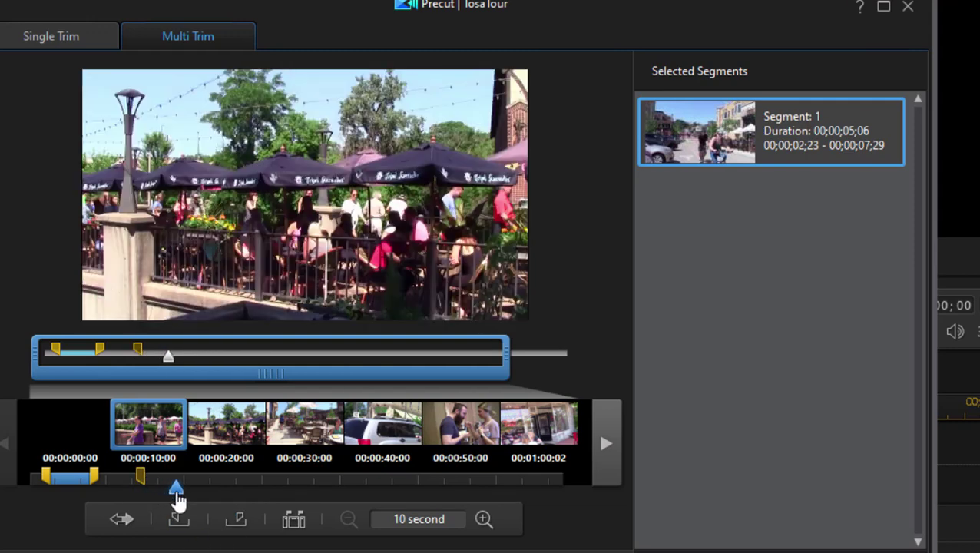
{"action": "left_click", "coordinate": [236, 520]}
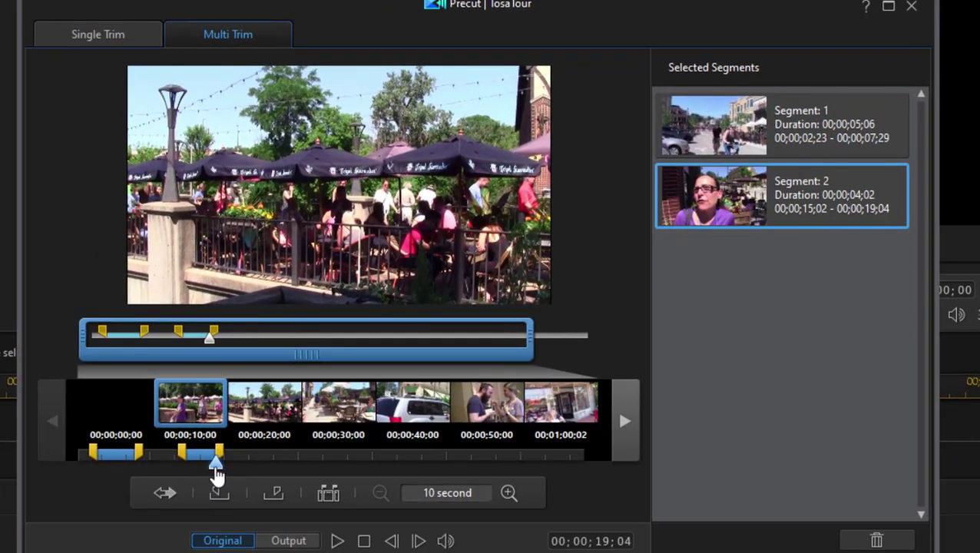
{"action": "left_click_drag", "start_coordinate": [216, 465], "coordinate": [261, 467]}
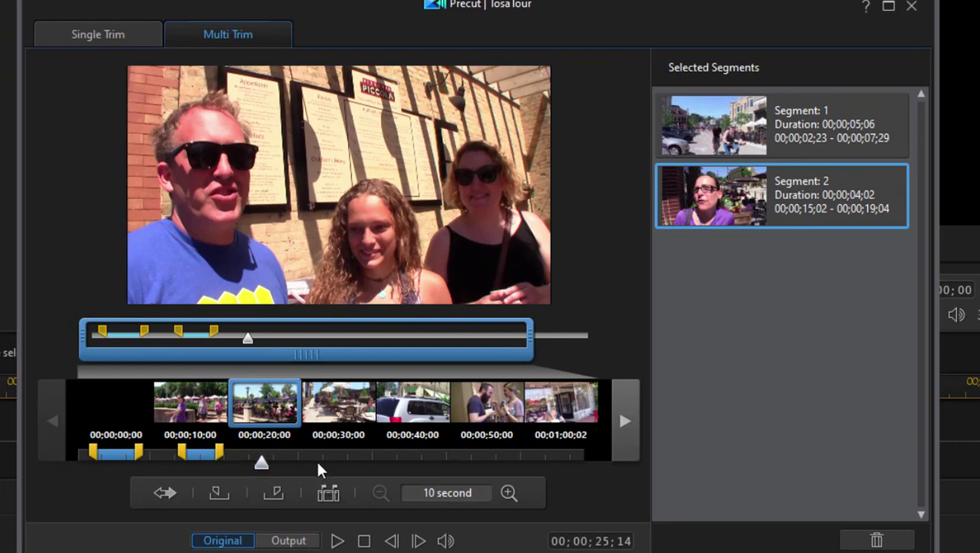
{"action": "left_click", "coordinate": [219, 492]}
{"action": "left_click_drag", "start_coordinate": [261, 470], "coordinate": [277, 466]}
{"action": "left_click", "coordinate": [272, 492]}
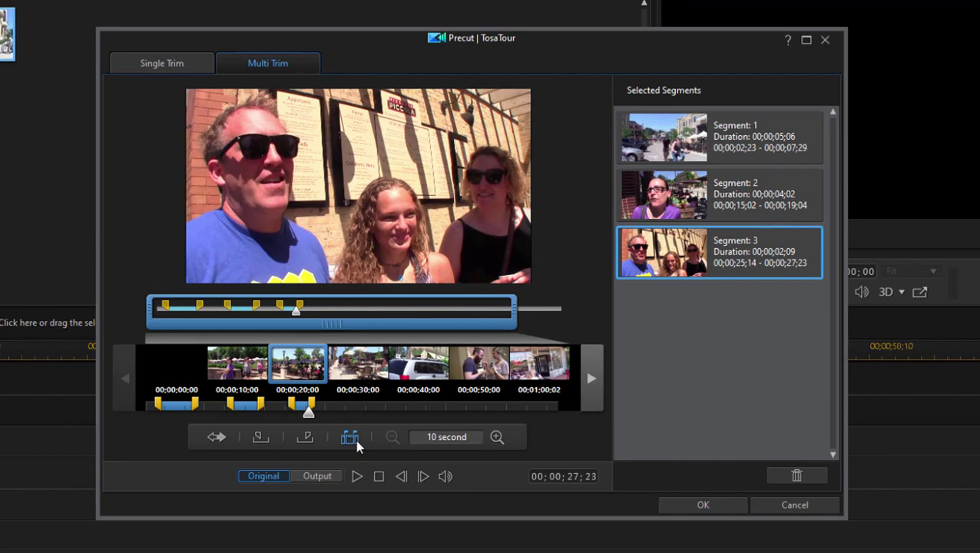
- Cancel Precut without saving and open TosaTour.mp4 in Content Aware Editing
{"action": "left_click", "coordinate": [795, 510]}
{"action": "left_click", "coordinate": [495, 315]}
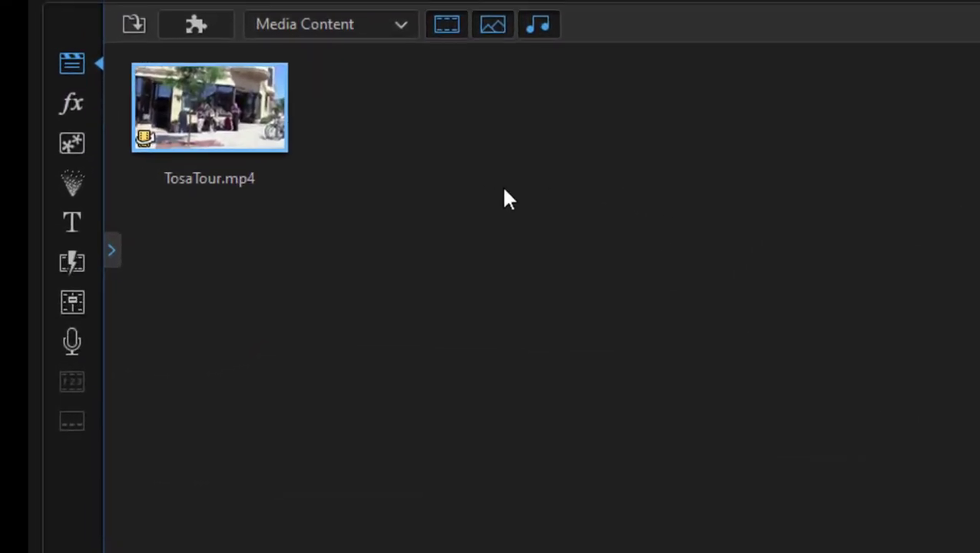
{"action": "right_click", "coordinate": [188, 102]}
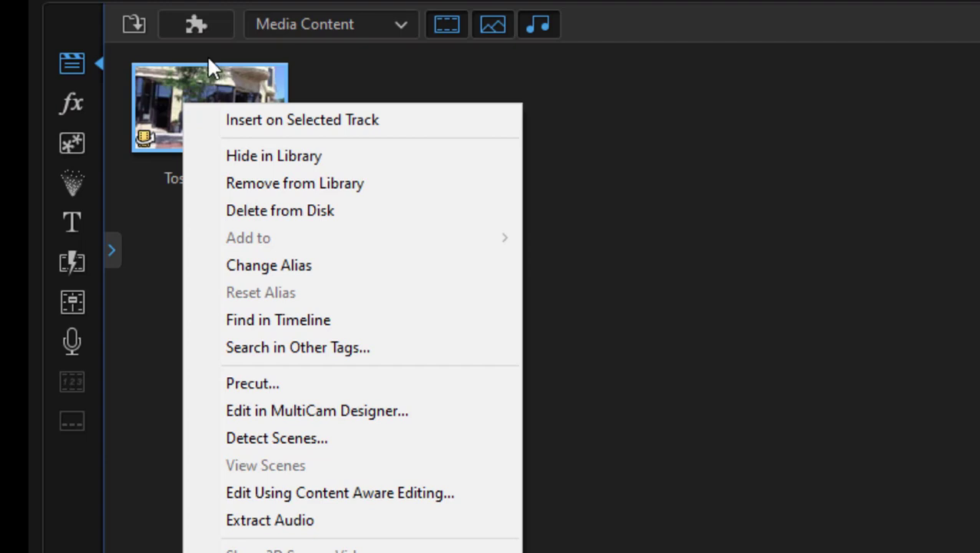
{"action": "left_click", "coordinate": [355, 492]}
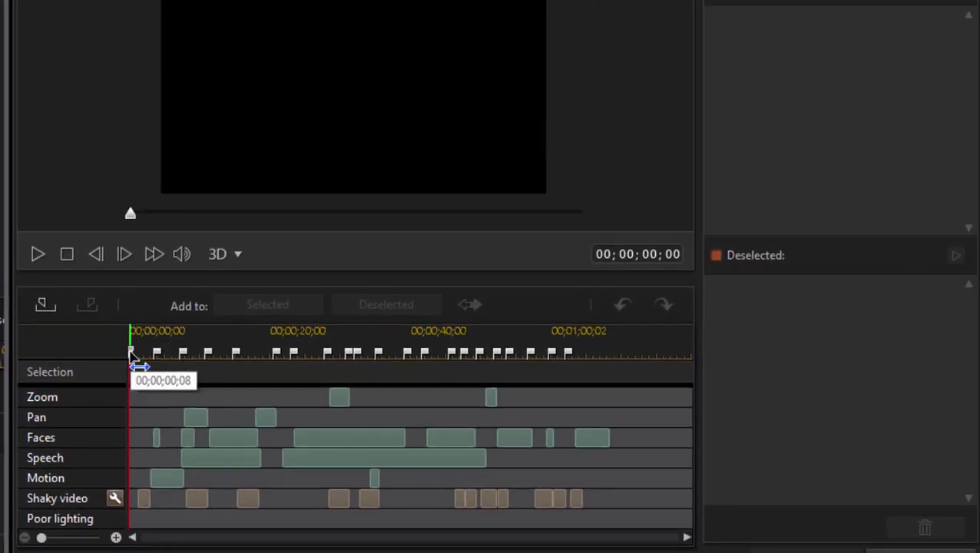
- Scrub through the analysed clip to around 13 s, then back to about 9 s
{"action": "left_click_drag", "start_coordinate": [187, 218], "coordinate": [227, 224]}
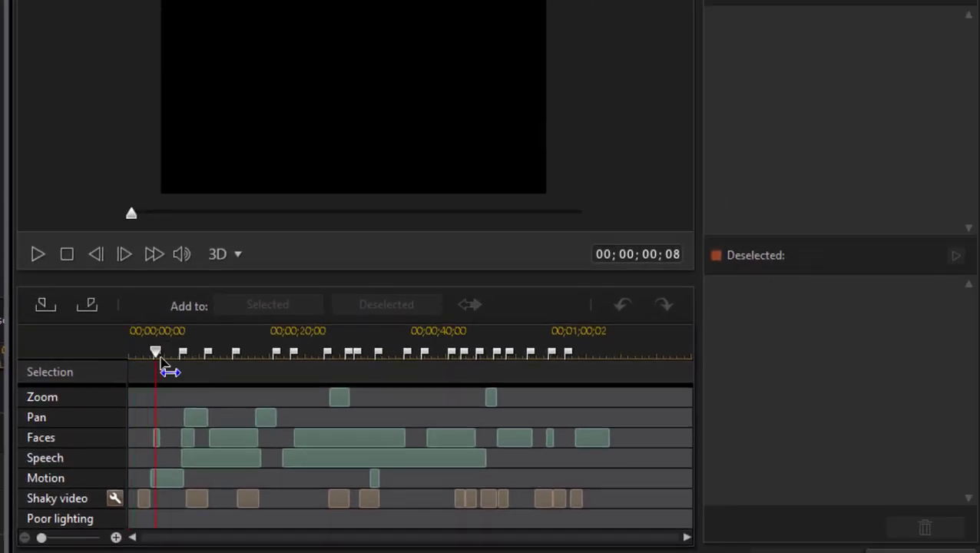
{"action": "left_click_drag", "start_coordinate": [160, 361], "coordinate": [234, 361]}
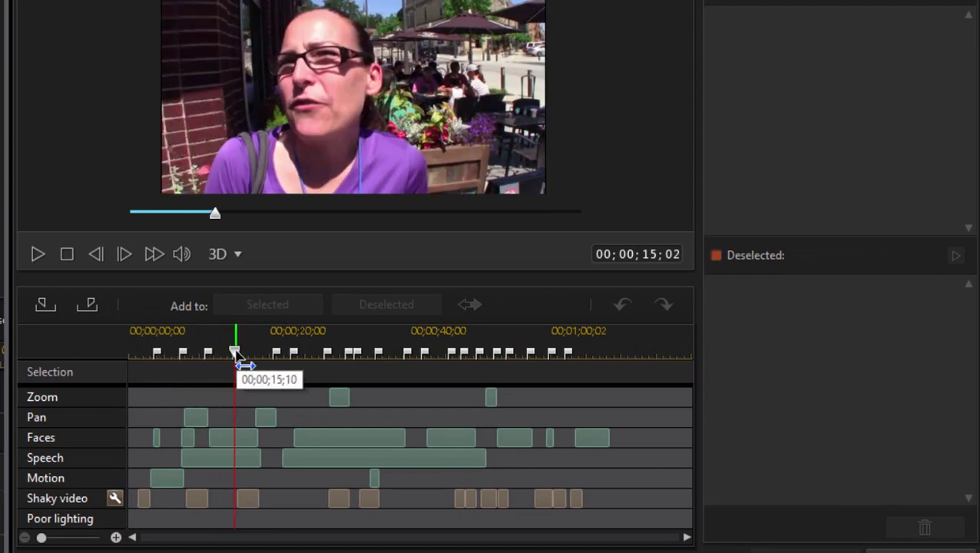
{"action": "mouse_move", "coordinate": [236, 355]}
{"action": "left_mouse_down"}
{"action": "mouse_move", "coordinate": [196, 361]}
{"action": "mouse_move", "coordinate": [221, 362]}
{"action": "left_mouse_up"}
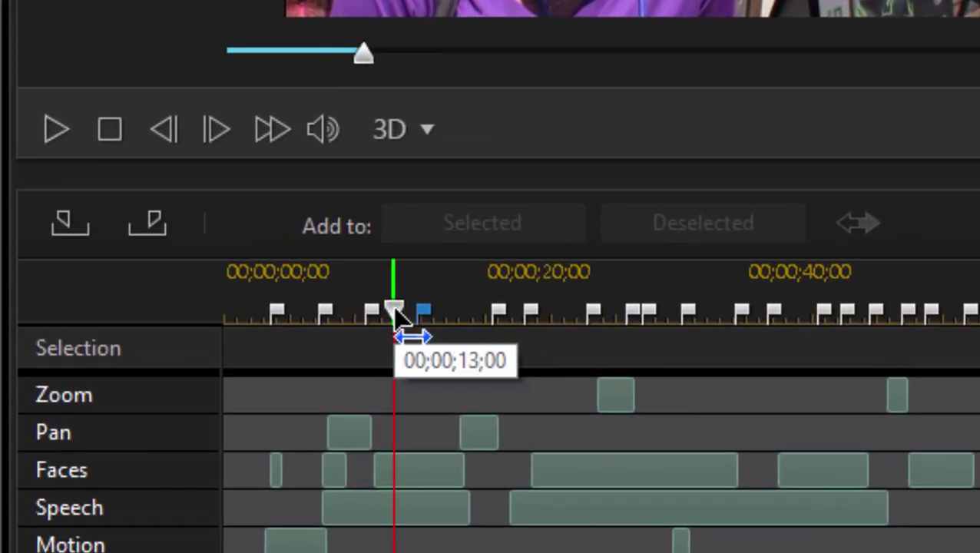
- Mark 00;00;11;03–00;00;15;02 and add it to Selected, declining the Auto Fixer prompt
{"action": "left_click_drag", "start_coordinate": [394, 315], "coordinate": [370, 319]}
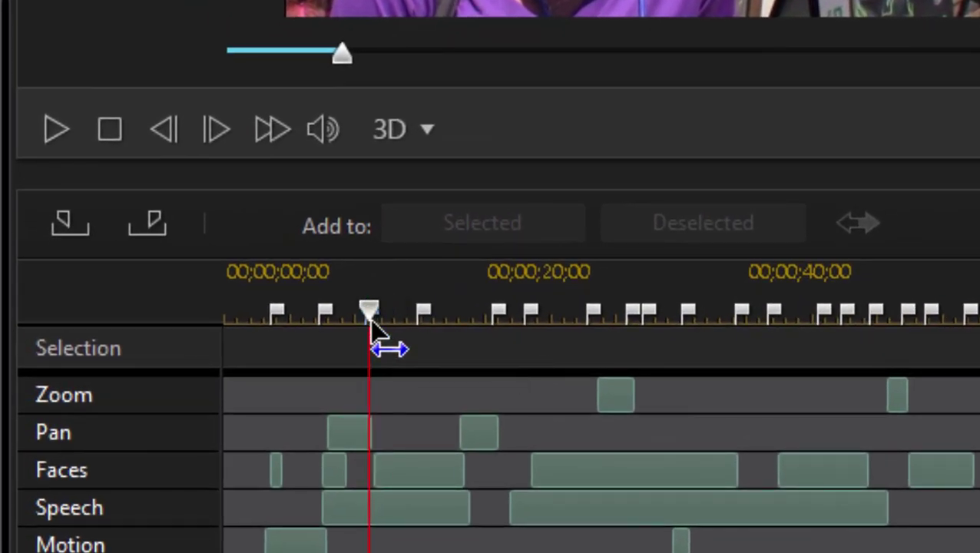
{"action": "left_click", "coordinate": [73, 234]}
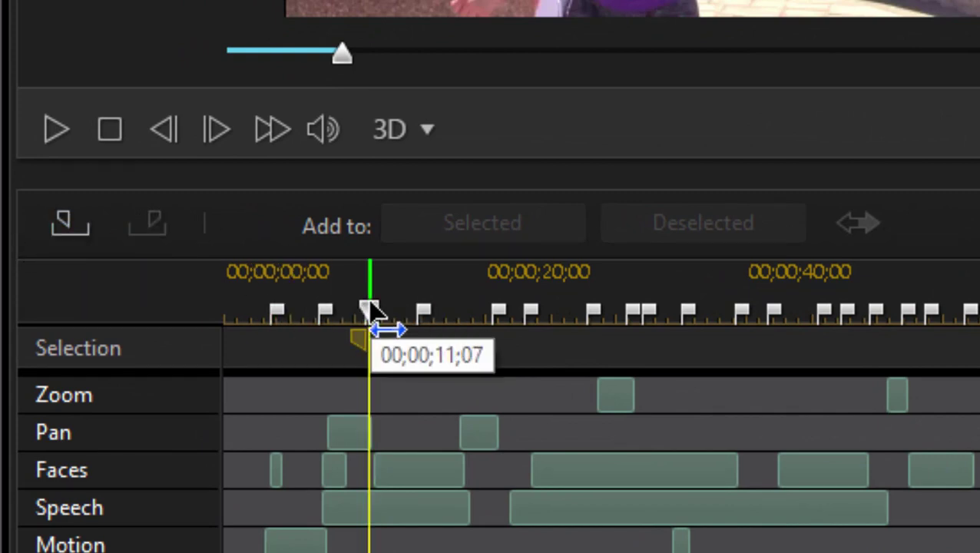
{"action": "mouse_move", "coordinate": [372, 314]}
{"action": "left_mouse_down"}
{"action": "mouse_move", "coordinate": [433, 324]}
{"action": "mouse_move", "coordinate": [427, 329]}
{"action": "left_mouse_up"}
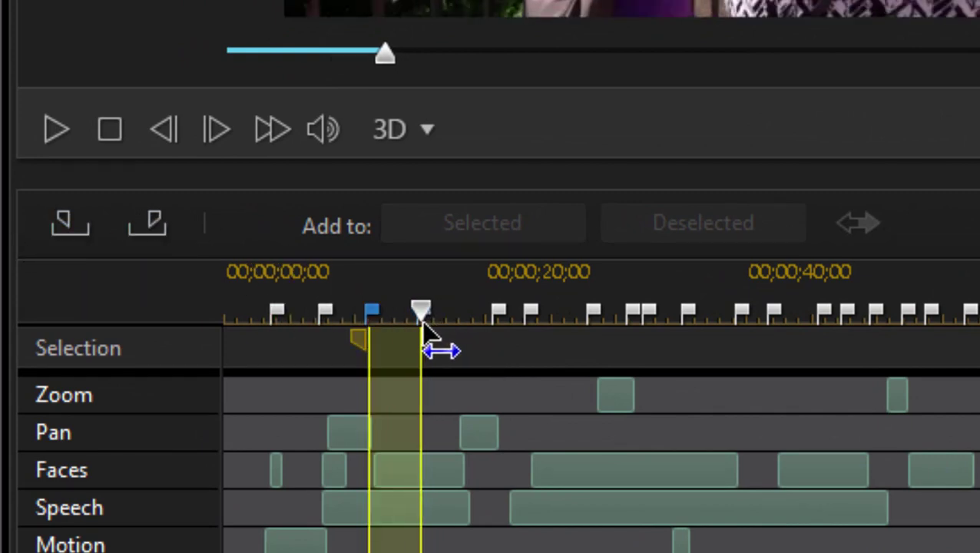
{"action": "left_click", "coordinate": [139, 220]}
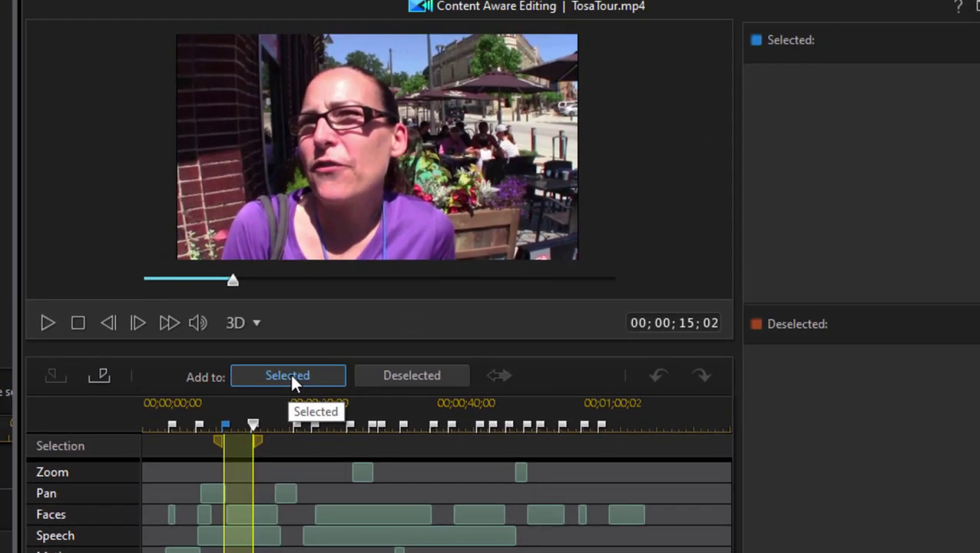
{"action": "left_click", "coordinate": [487, 226]}
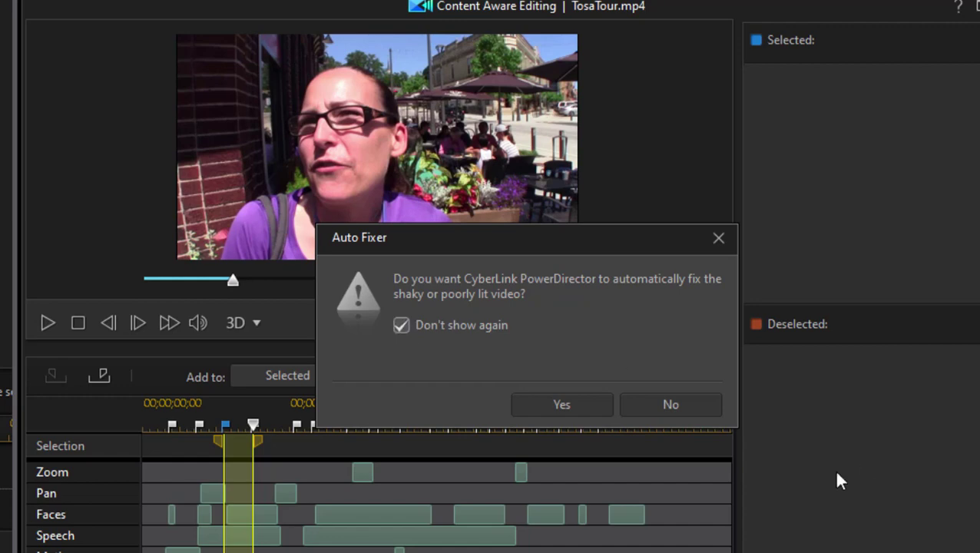
{"action": "key", "text": "Return"}
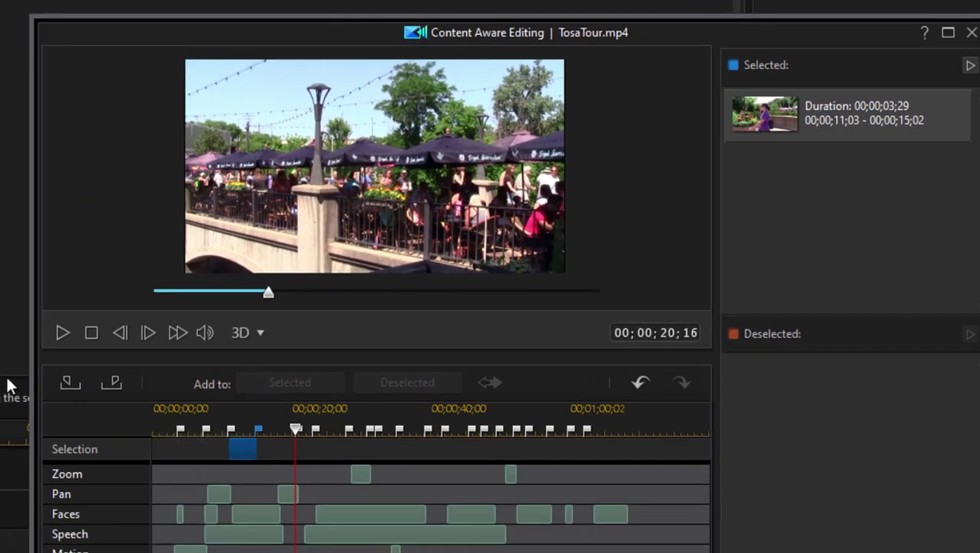
- Mark 00;00;20;16–00;00;23;17 and add it to Selected
{"action": "left_click", "coordinate": [70, 384]}
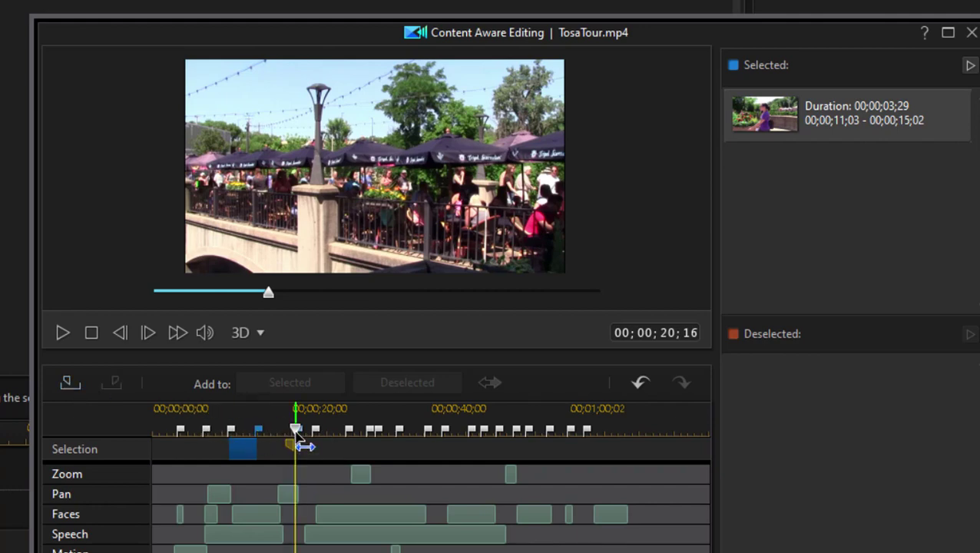
{"action": "left_click_drag", "start_coordinate": [298, 438], "coordinate": [320, 443]}
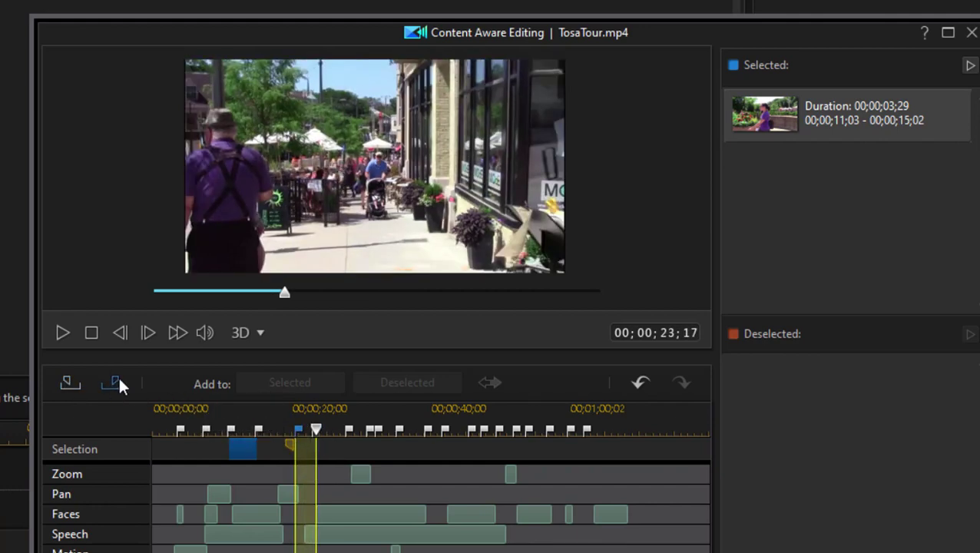
{"action": "left_click", "coordinate": [117, 379]}
{"action": "left_click", "coordinate": [321, 385]}
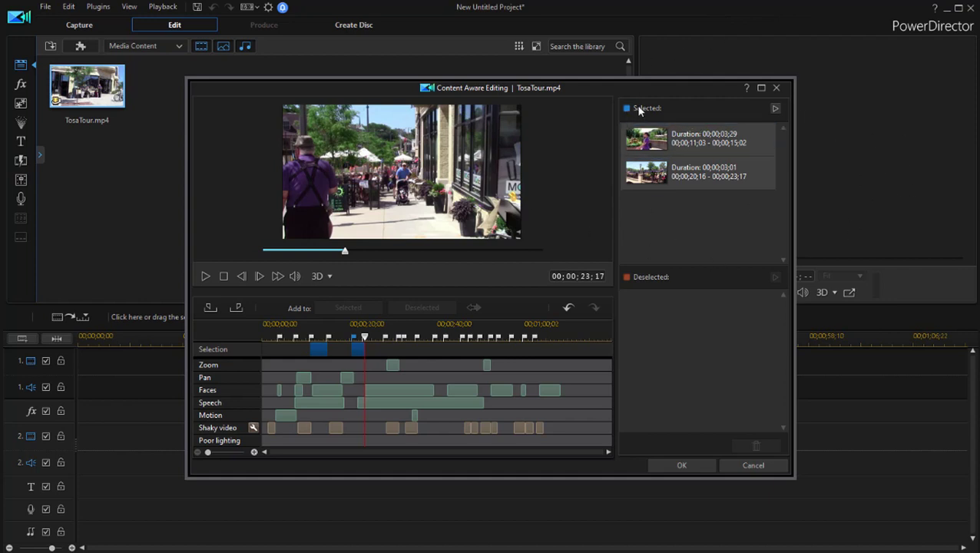
- Cancel Content Aware Editing and run Detect Scenes on TosaTour.mp4, yielding 25 scenes at sensitivity 50
{"action": "left_click", "coordinate": [767, 467]}
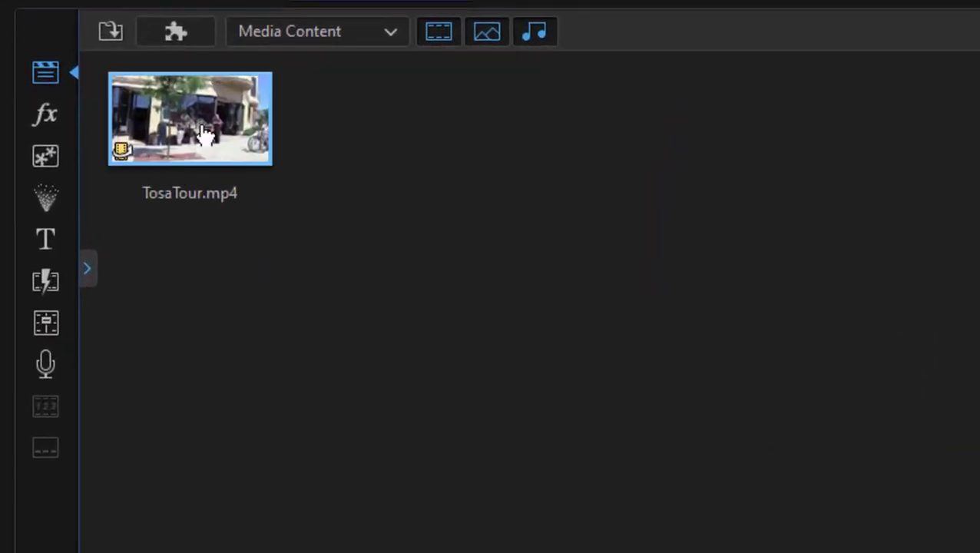
{"action": "right_click", "coordinate": [200, 134]}
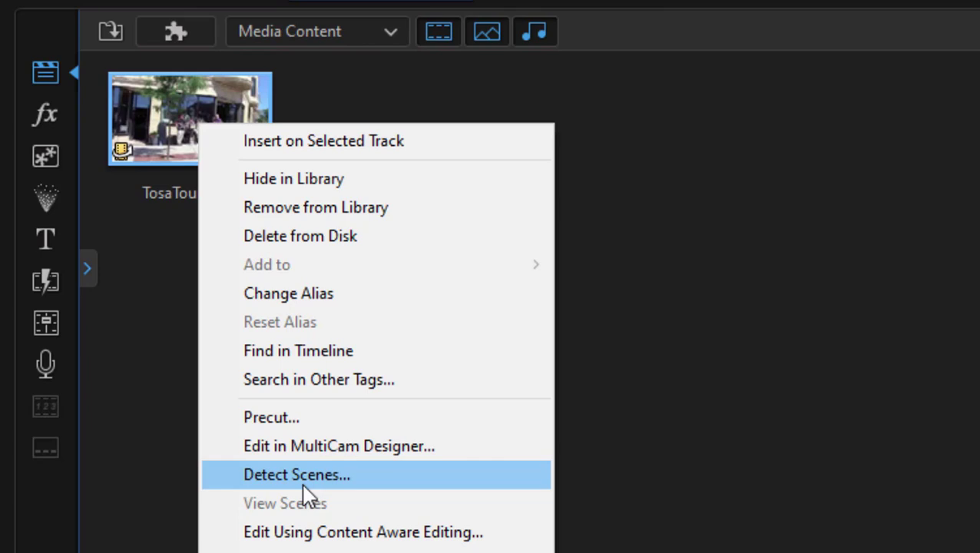
{"action": "left_click", "coordinate": [302, 481]}
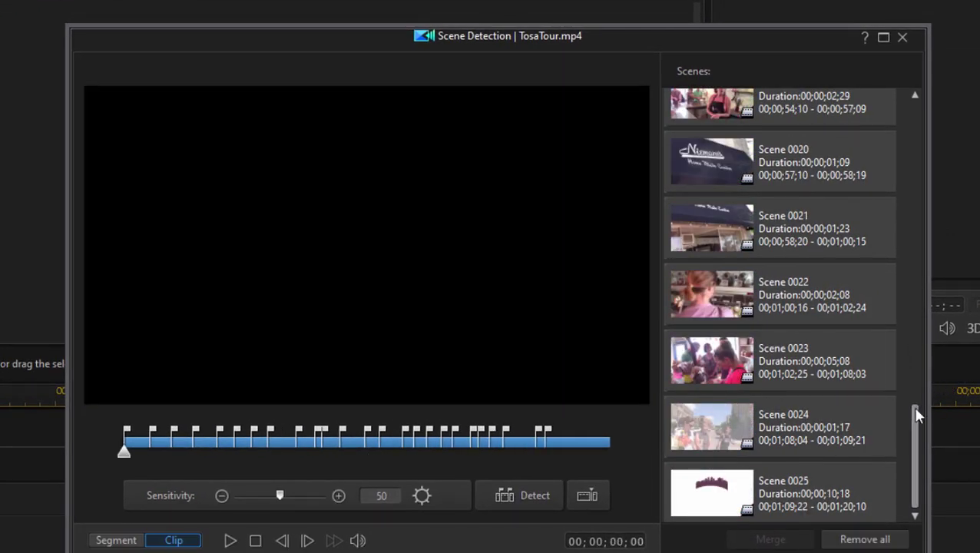
{"action": "scroll", "coordinate": [915, 384], "scroll_direction": "up", "scroll_amount": 1}
{"action": "left_click_drag", "start_coordinate": [912, 380], "coordinate": [914, 239]}
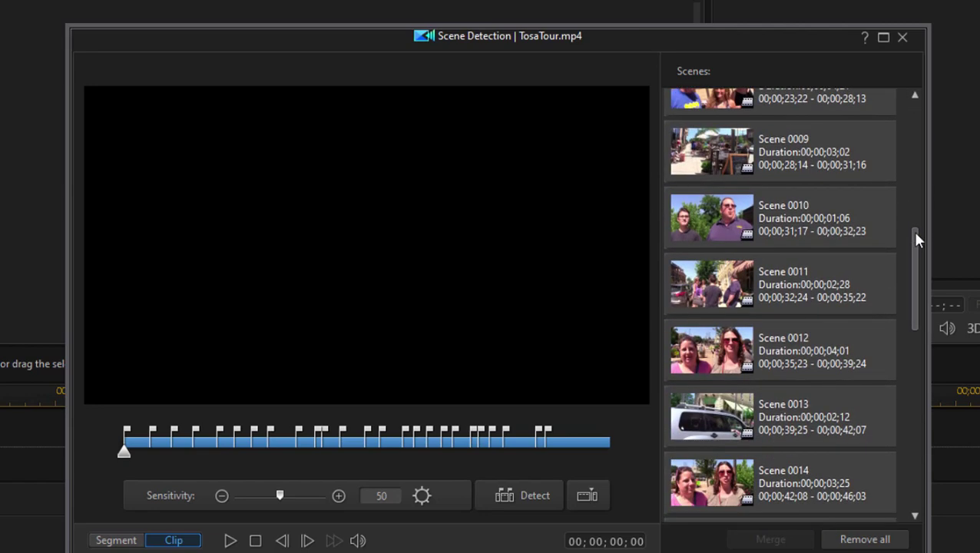
- Preview and remove Scenes 0003 and 0004, merging each into its preceding scene
{"action": "left_click", "coordinate": [192, 461]}
{"action": "left_click", "coordinate": [764, 178]}
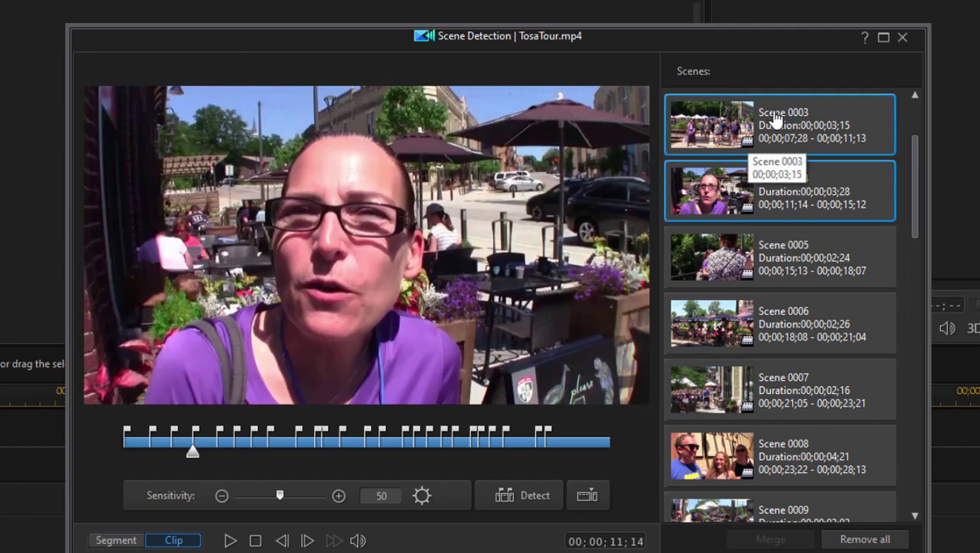
{"action": "left_click", "coordinate": [769, 121]}
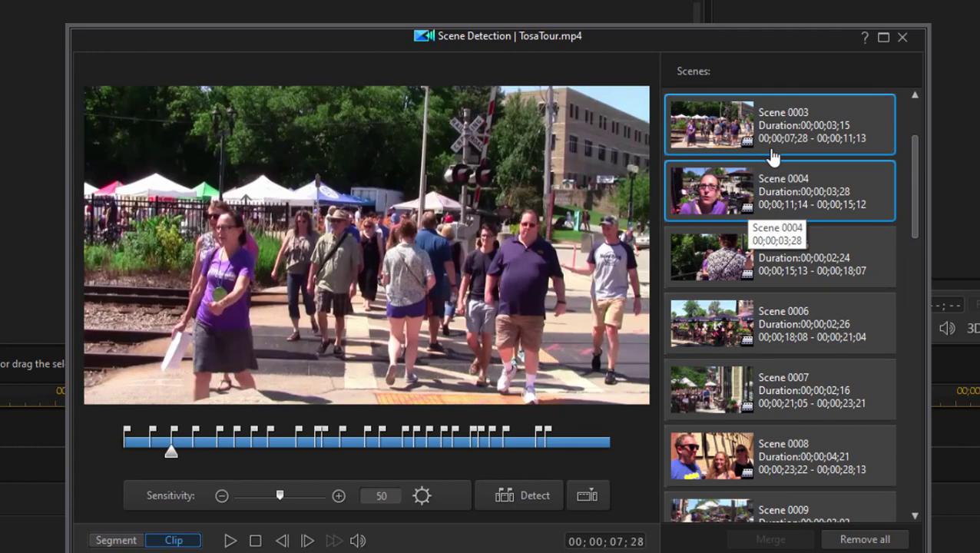
{"action": "right_click", "coordinate": [793, 114]}
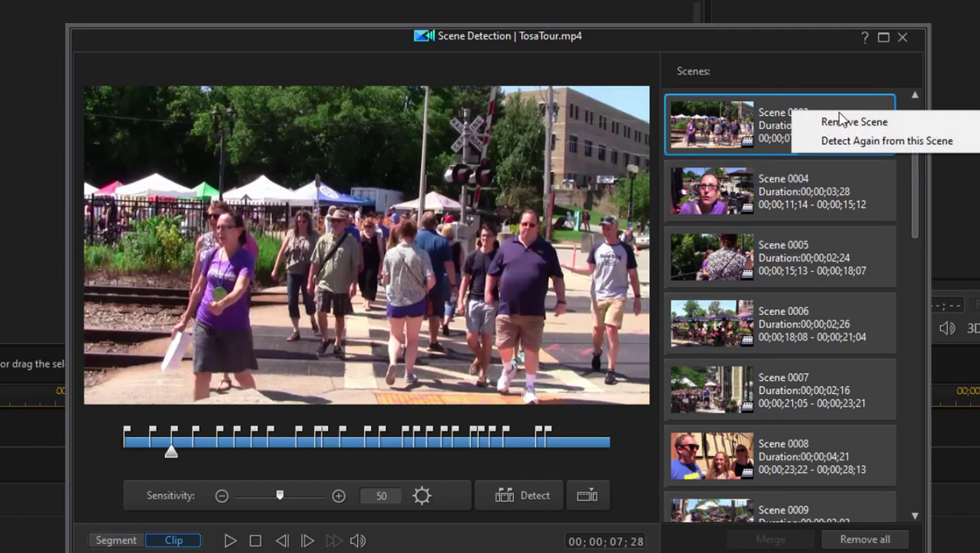
{"action": "left_click", "coordinate": [868, 121]}
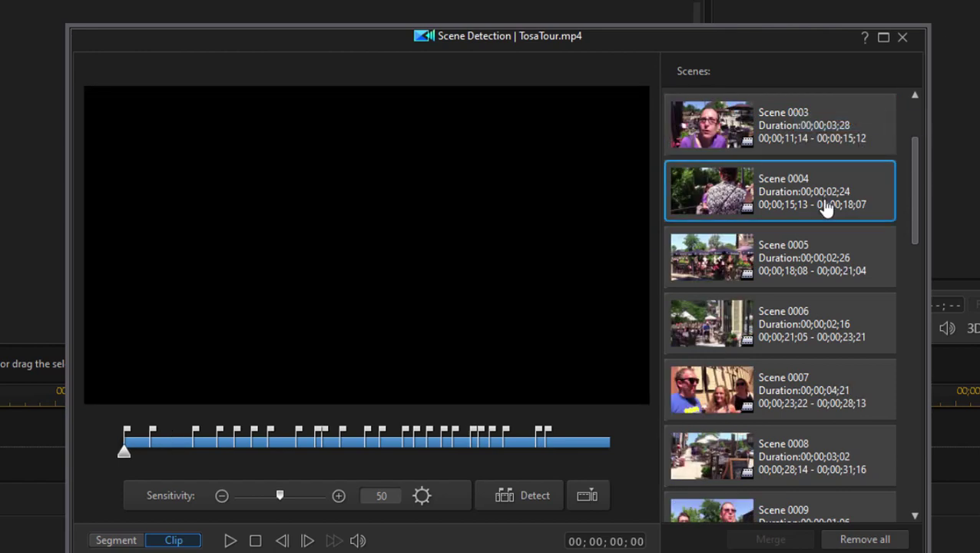
{"action": "right_click", "coordinate": [817, 184]}
{"action": "left_click", "coordinate": [882, 195]}
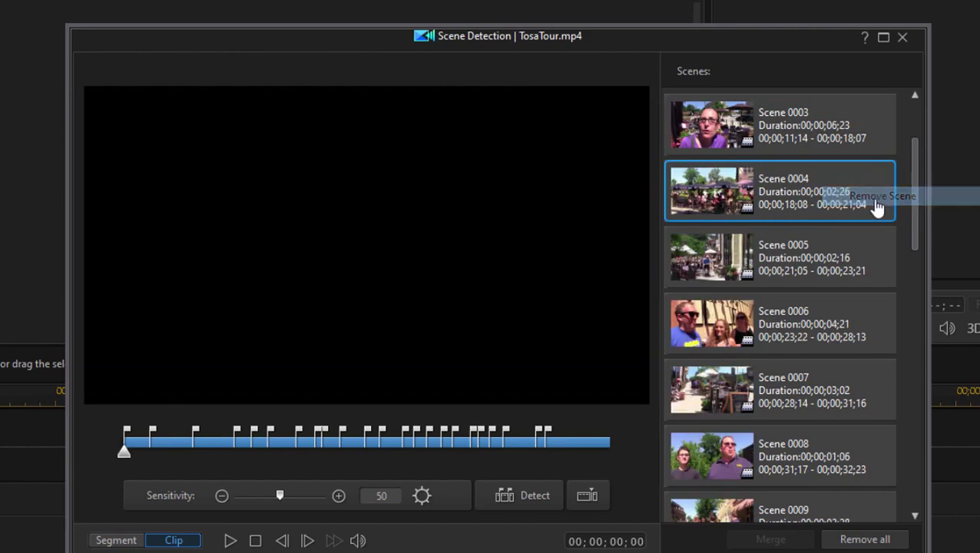
- Remove three more selected scenes together, including Scene 0008, then cancel Scene Detection
{"action": "left_click", "coordinate": [851, 209]}
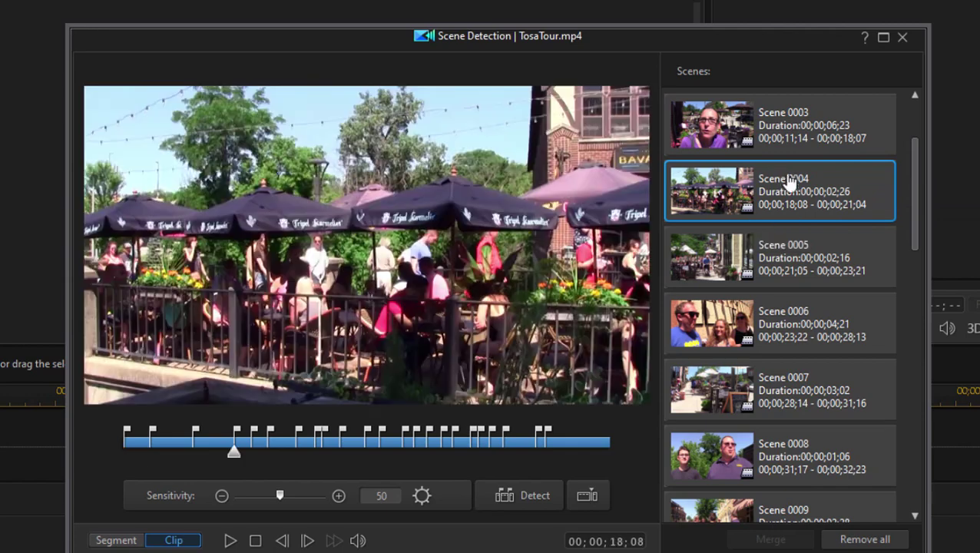
{"action": "left_click", "coordinate": [770, 461], "text": "ctrl"}
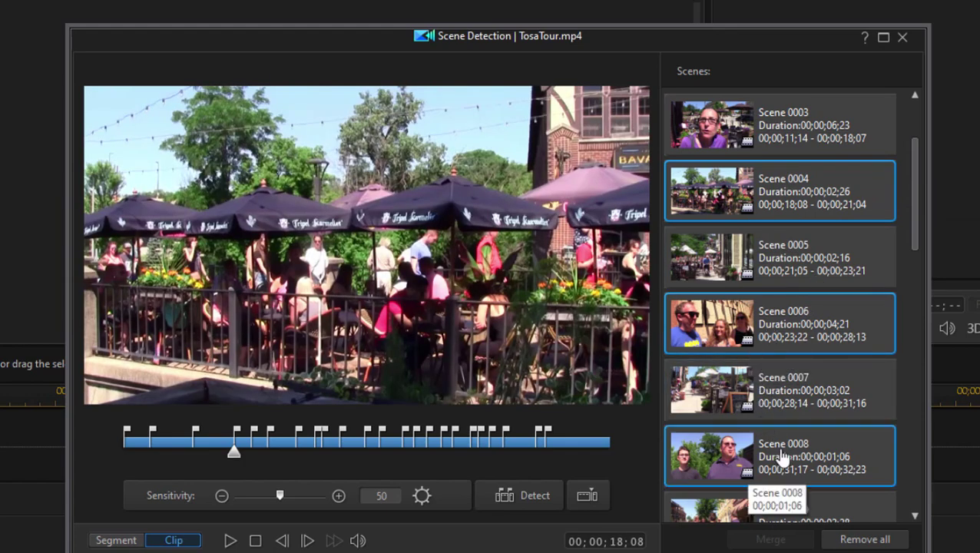
{"action": "right_click", "coordinate": [794, 336]}
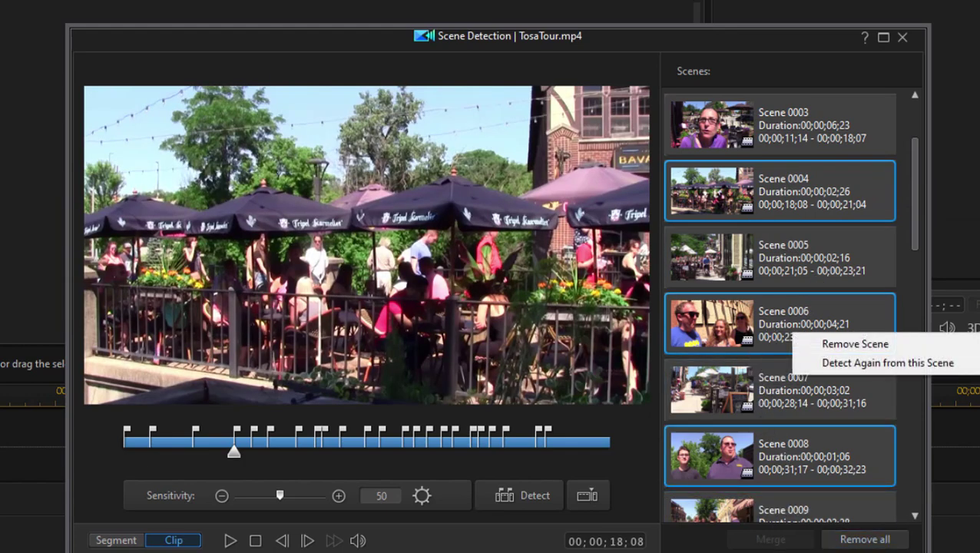
{"action": "left_click", "coordinate": [855, 344]}
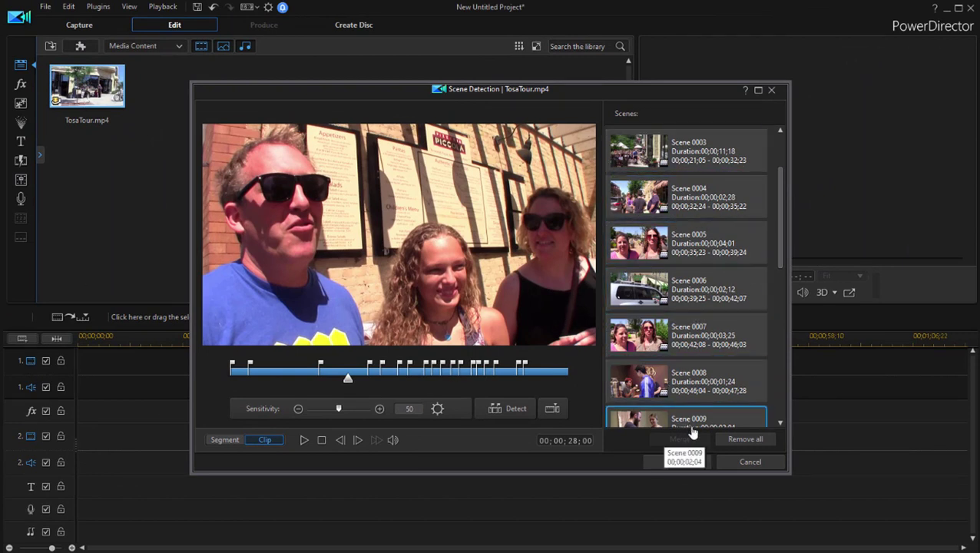
{"action": "left_click", "coordinate": [736, 464]}
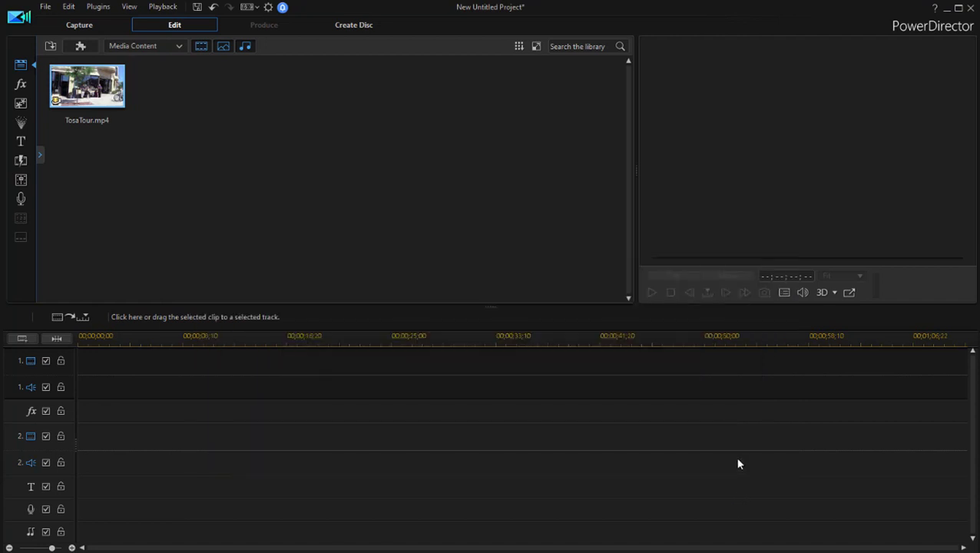